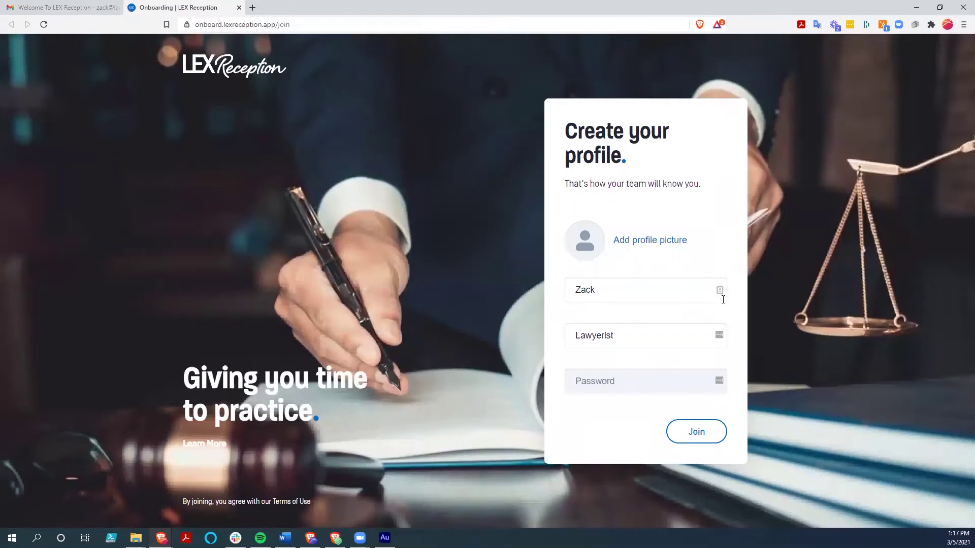
Join the account with a new password, continue in the browser web app, and block notifications.
{"action": "left_click", "coordinate": [711, 384]}
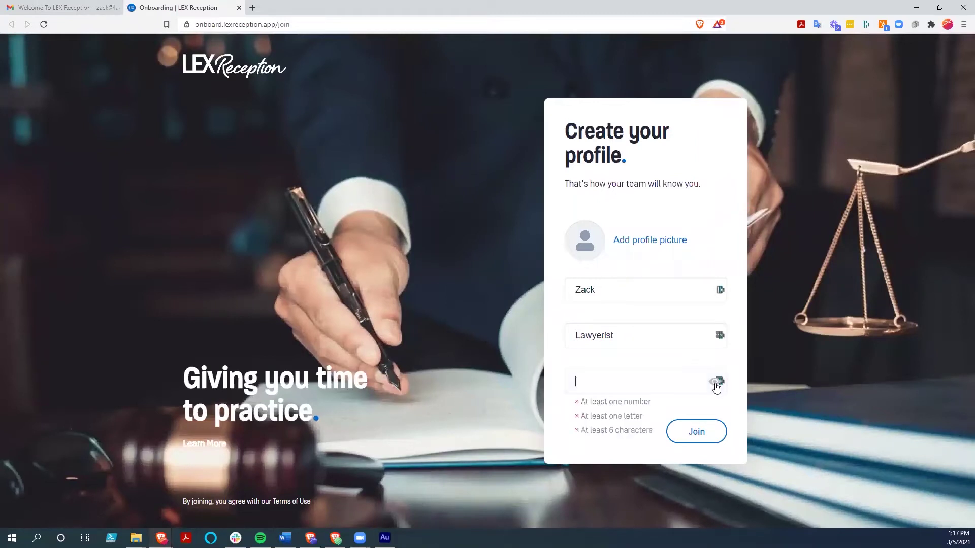
{"action": "type", "text": "•••••••••••"}
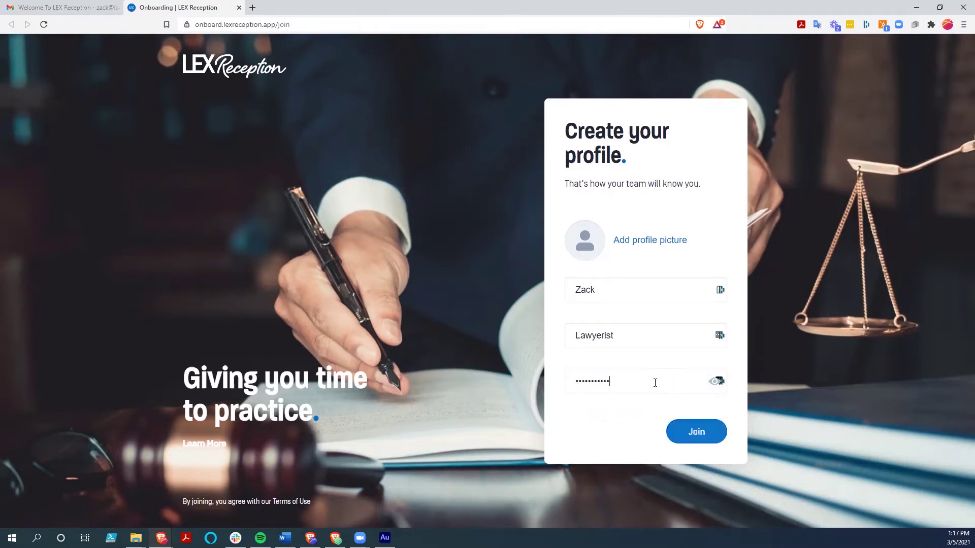
{"action": "left_click", "coordinate": [700, 432]}
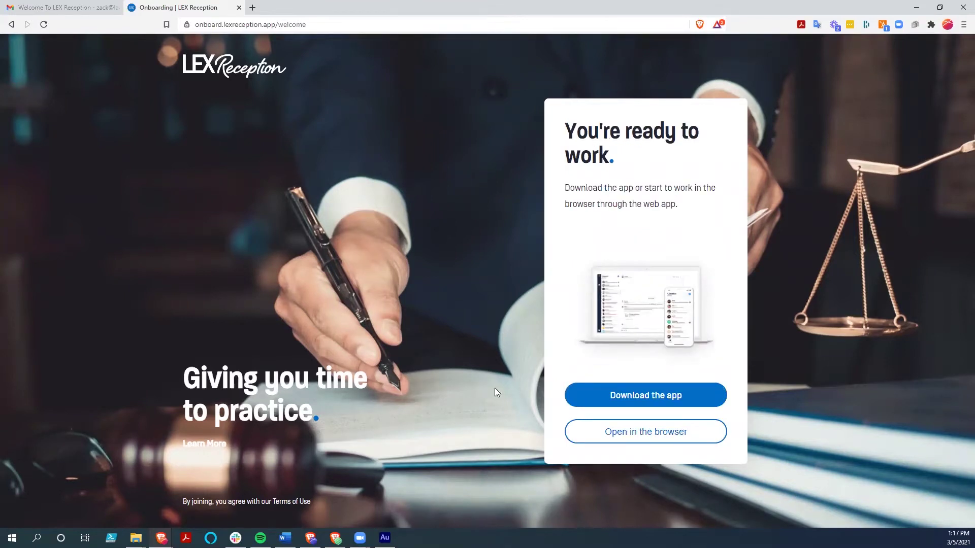
{"action": "left_click", "coordinate": [652, 441]}
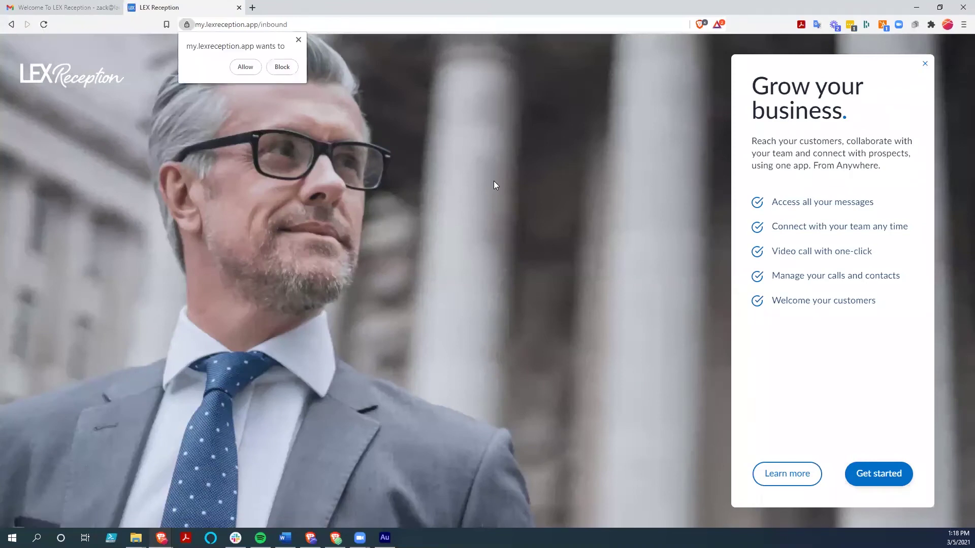
{"action": "left_click", "coordinate": [282, 67]}
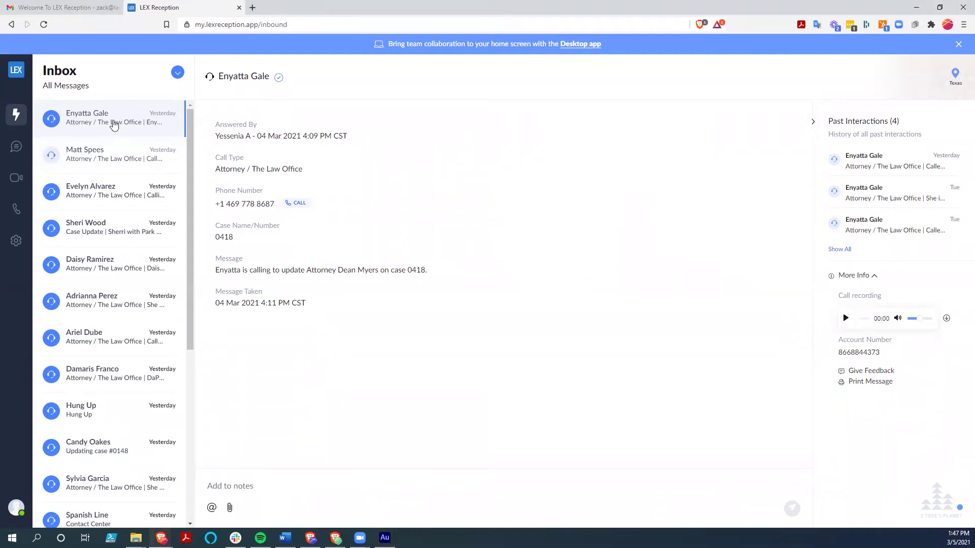
Read the second through fifth call messages in the inbox, ending on the fifth caller.
{"action": "left_click", "coordinate": [107, 160]}
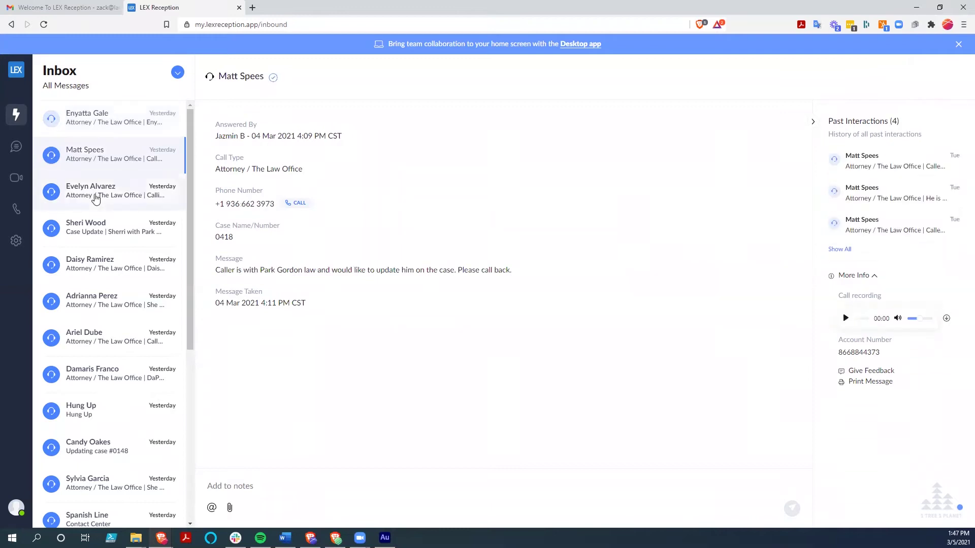
{"action": "left_click", "coordinate": [96, 202]}
{"action": "left_click", "coordinate": [84, 238]}
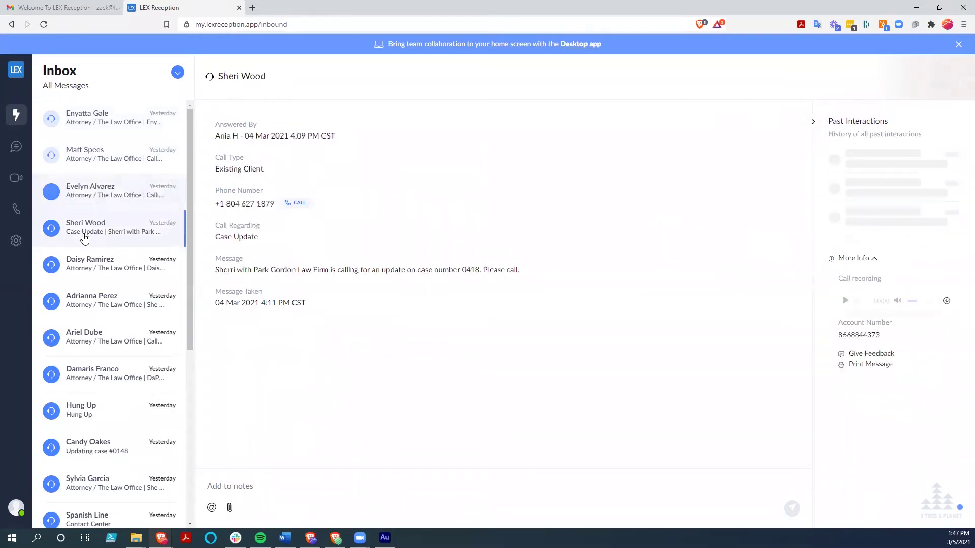
{"action": "left_click", "coordinate": [86, 270]}
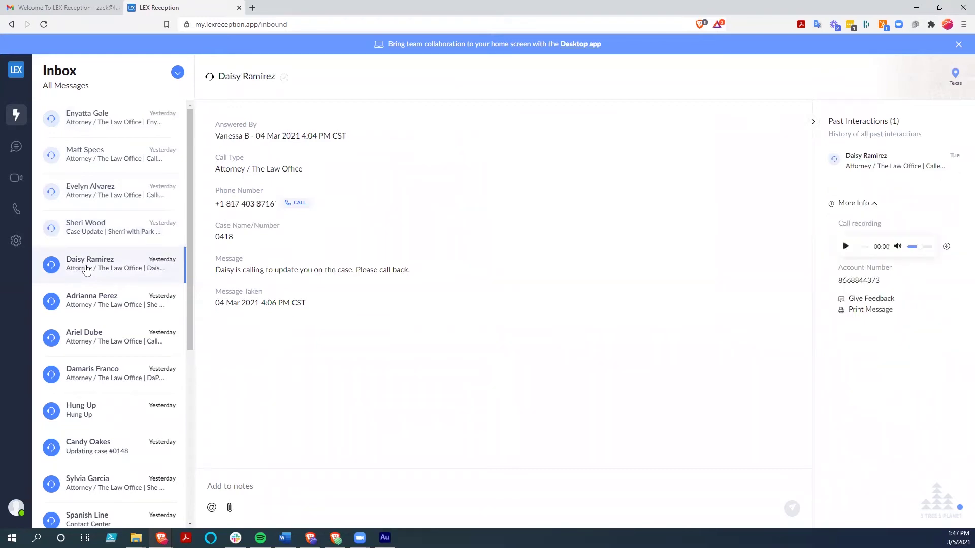
Reopen the top inbox message, the call about updating the attorney on case 0418.
{"action": "left_click", "coordinate": [83, 120]}
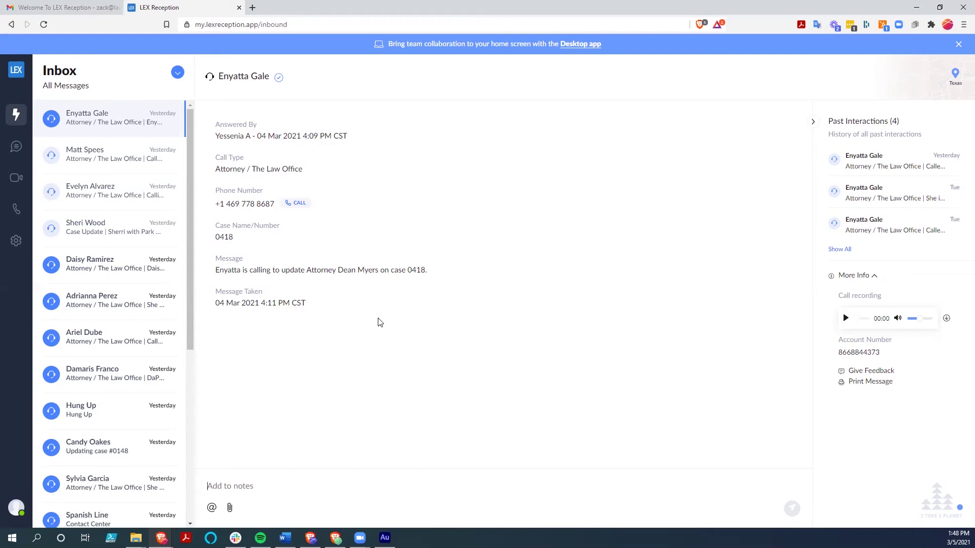
Go to Settings and show the Services page listing the receptionist lines.
{"action": "left_click", "coordinate": [17, 242]}
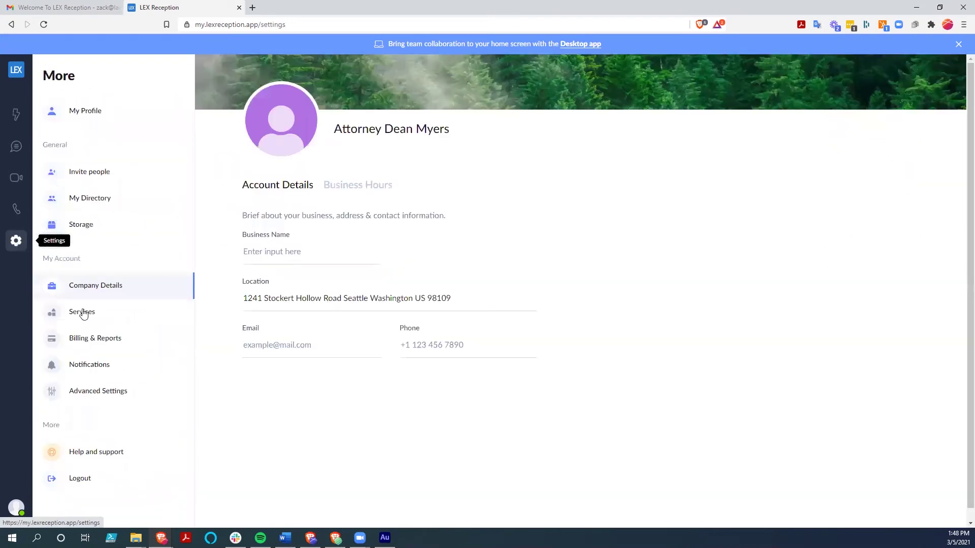
{"action": "left_click", "coordinate": [58, 320]}
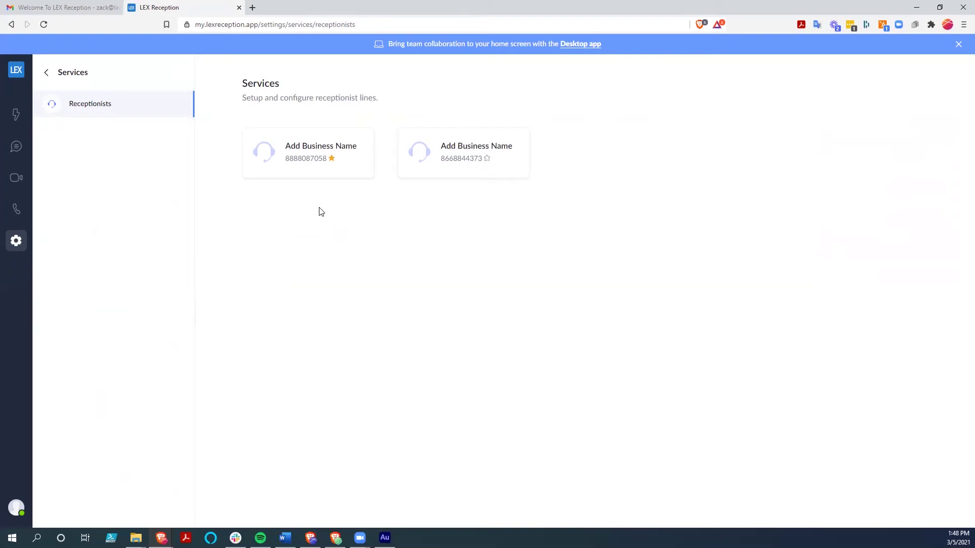
Review the starred line's Working Hours: Pacific Time, weekdays 8:00 AM–5:00 PM, weekends off.
{"action": "left_click", "coordinate": [289, 162]}
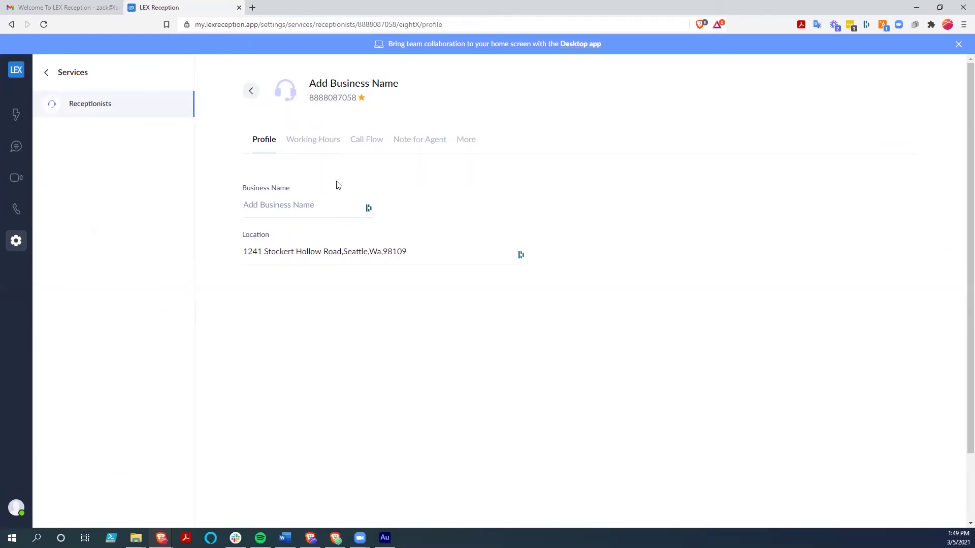
{"action": "left_click", "coordinate": [319, 145]}
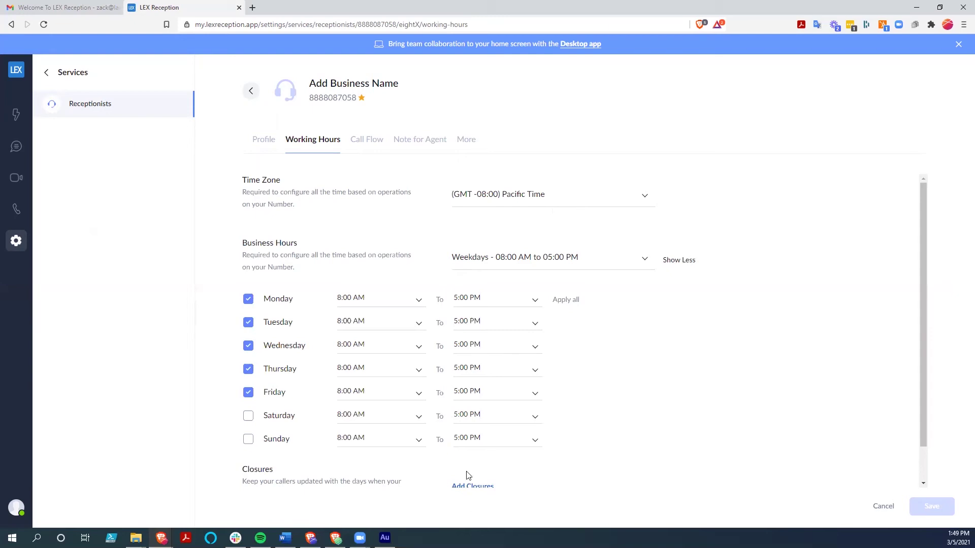
{"action": "scroll", "coordinate": [543, 451], "scroll_direction": "down", "scroll_amount": 1}
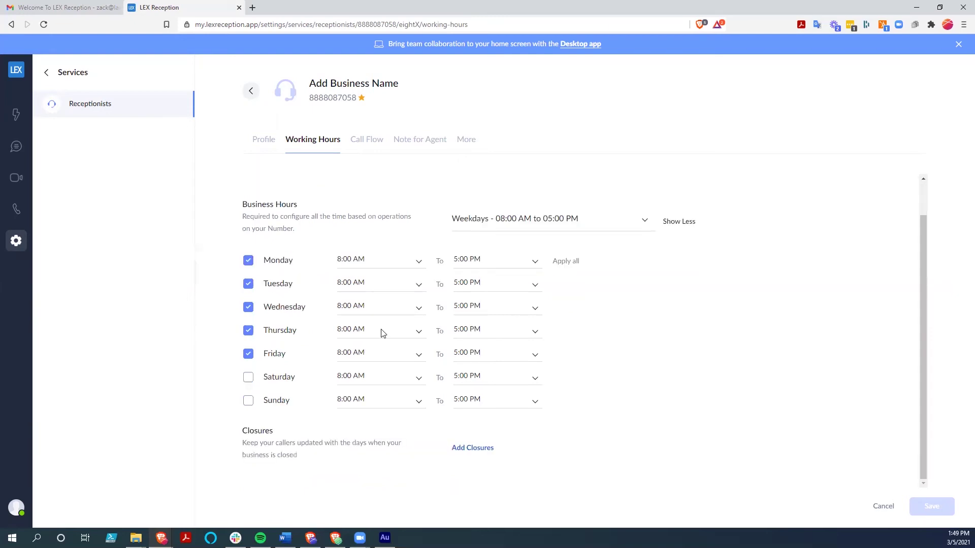
Show the starred line's Call Flow with its law office welcome greeting and intake questions.
{"action": "left_click", "coordinate": [365, 146]}
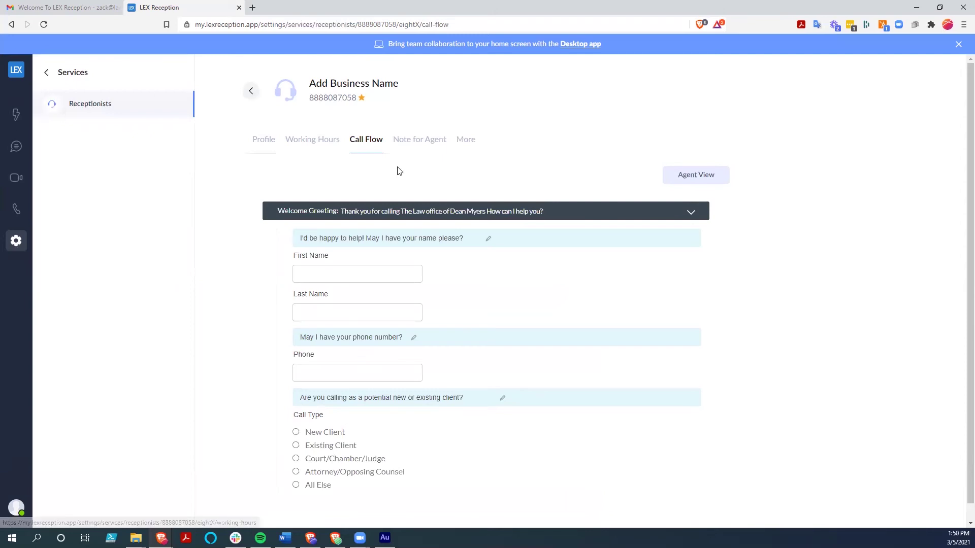
Check the Note for Agent form expiring 05 Mar 2021, 11:50 AM, then return to Call Flow.
{"action": "left_click", "coordinate": [417, 143]}
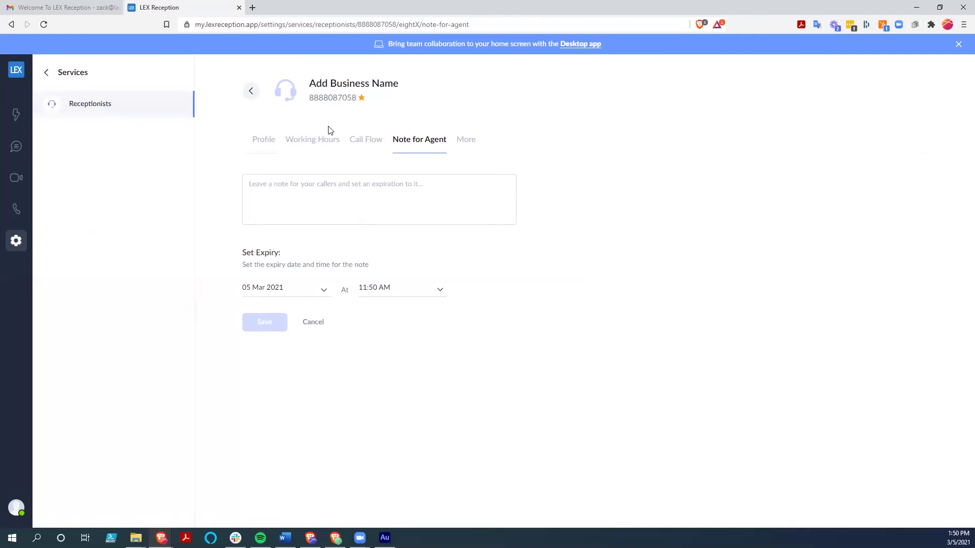
{"action": "left_click", "coordinate": [364, 142]}
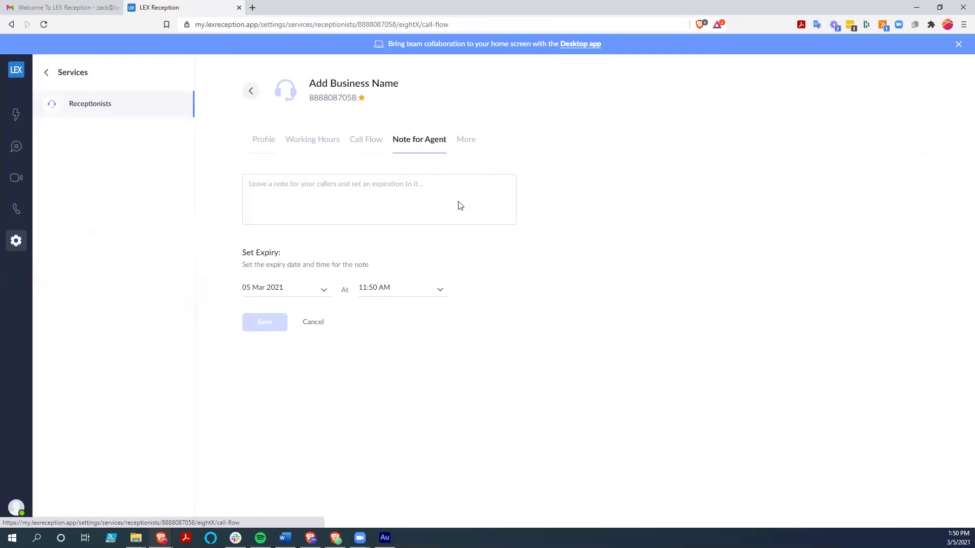
Preview the Agent View's directory, business location and scenarios, then close the preview.
{"action": "left_click", "coordinate": [686, 178]}
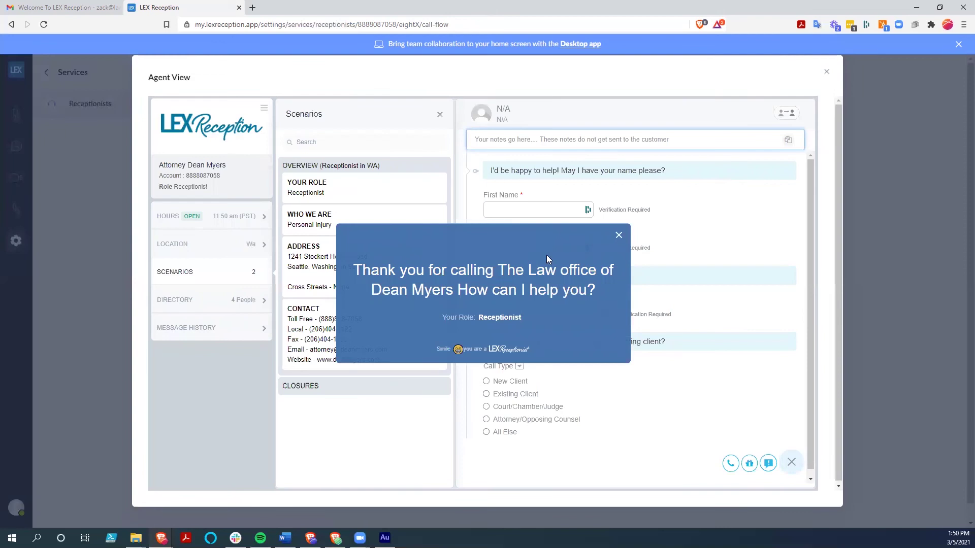
{"action": "left_click", "coordinate": [619, 236]}
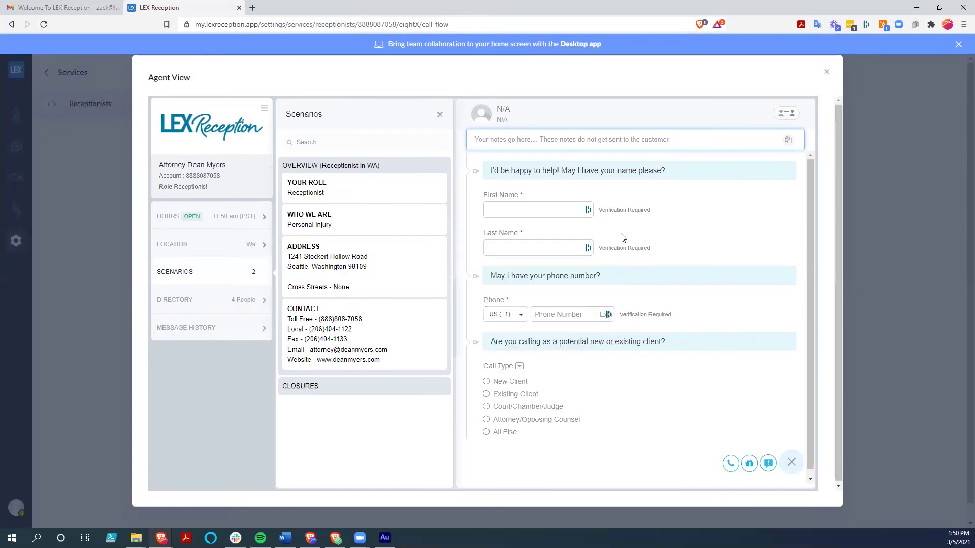
{"action": "left_click", "coordinate": [198, 303]}
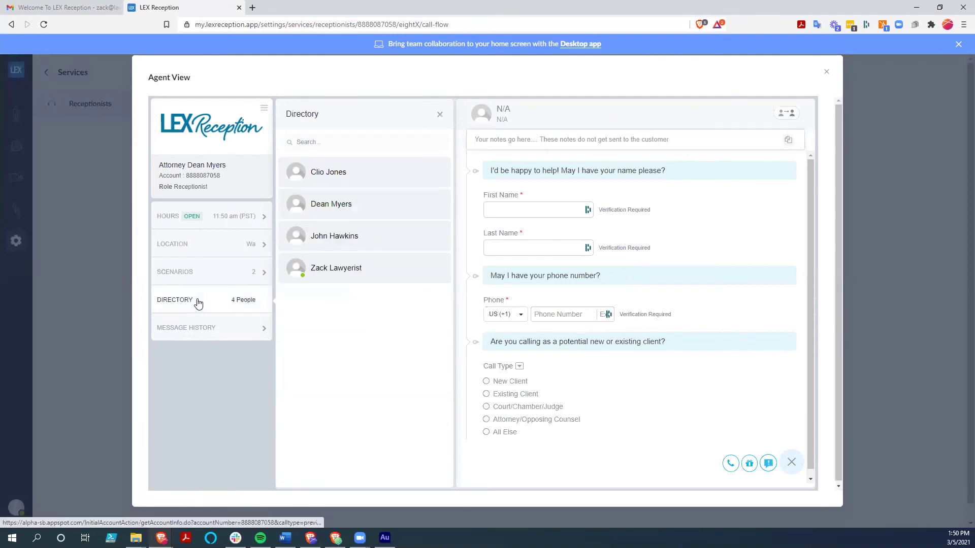
{"action": "left_click", "coordinate": [188, 246]}
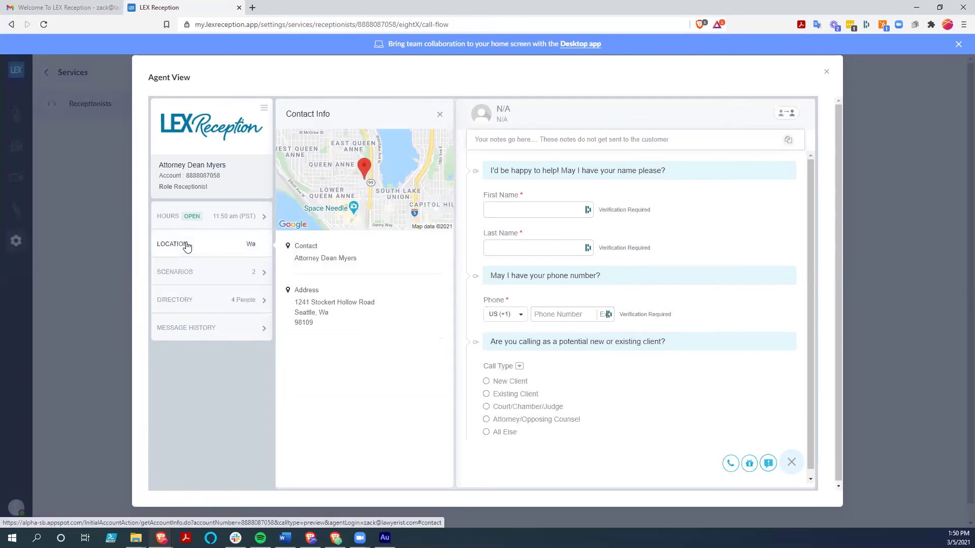
{"action": "left_click", "coordinate": [181, 275]}
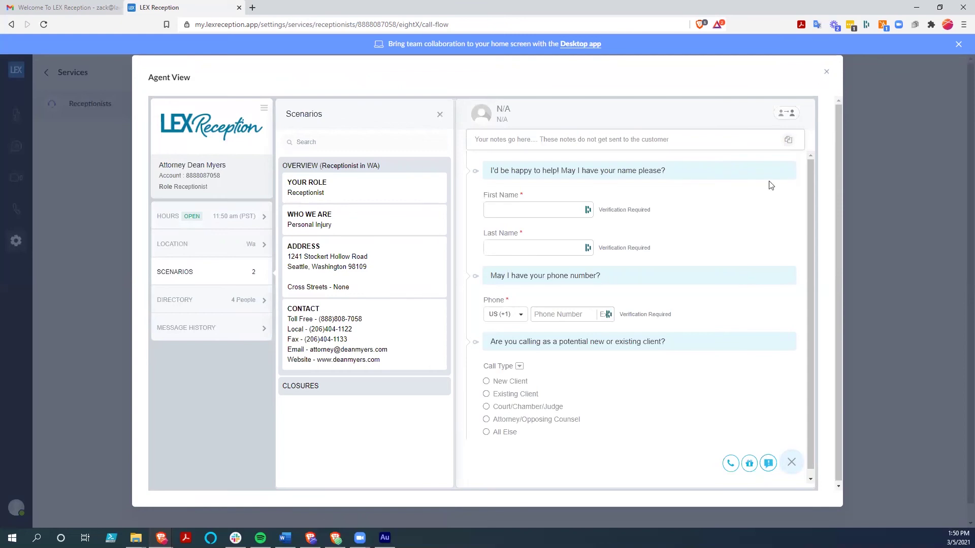
{"action": "left_click", "coordinate": [30, 67]}
Open Advanced Settings Integrations and scroll through the cards from ClioGrow down to FileVine.
{"action": "left_click", "coordinate": [44, 75]}
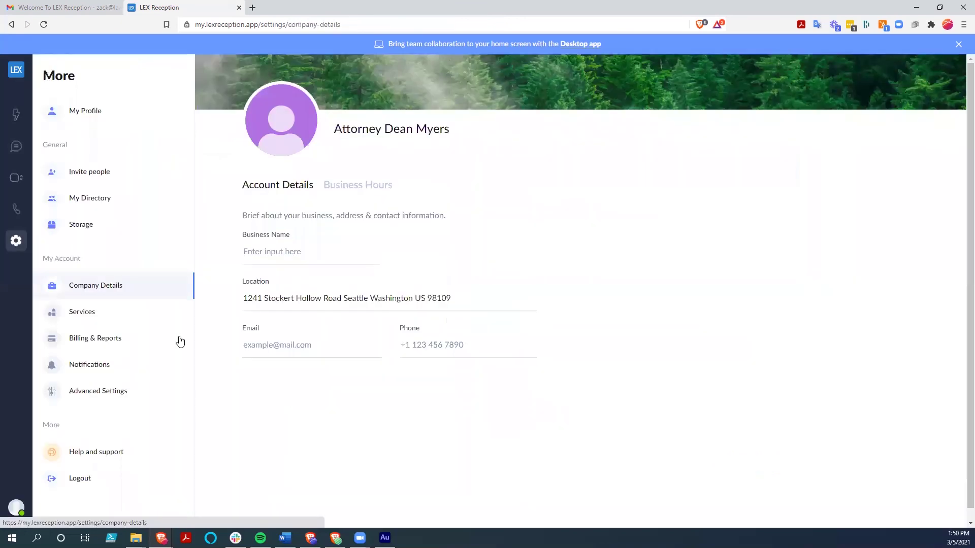
{"action": "left_click", "coordinate": [91, 392]}
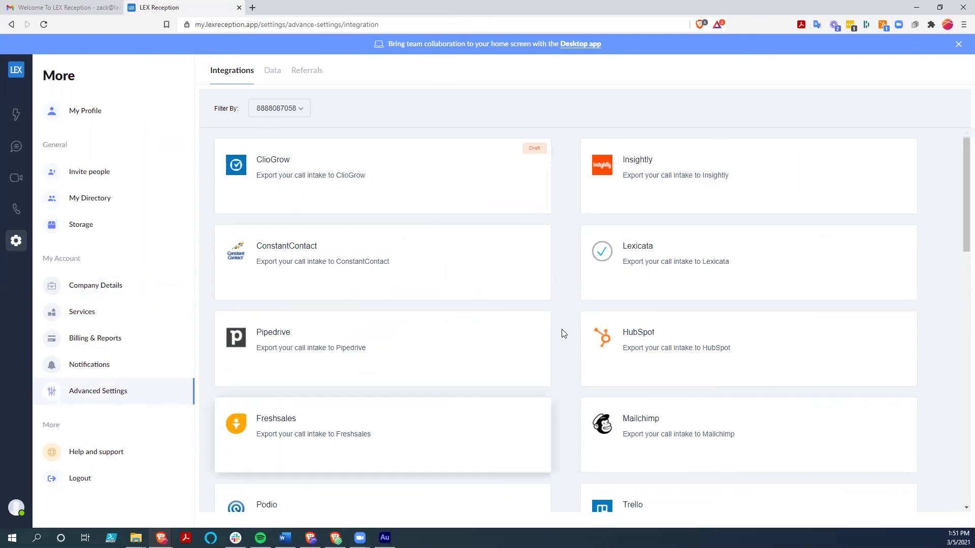
{"action": "scroll", "coordinate": [562, 330], "scroll_direction": "down", "scroll_amount": 2}
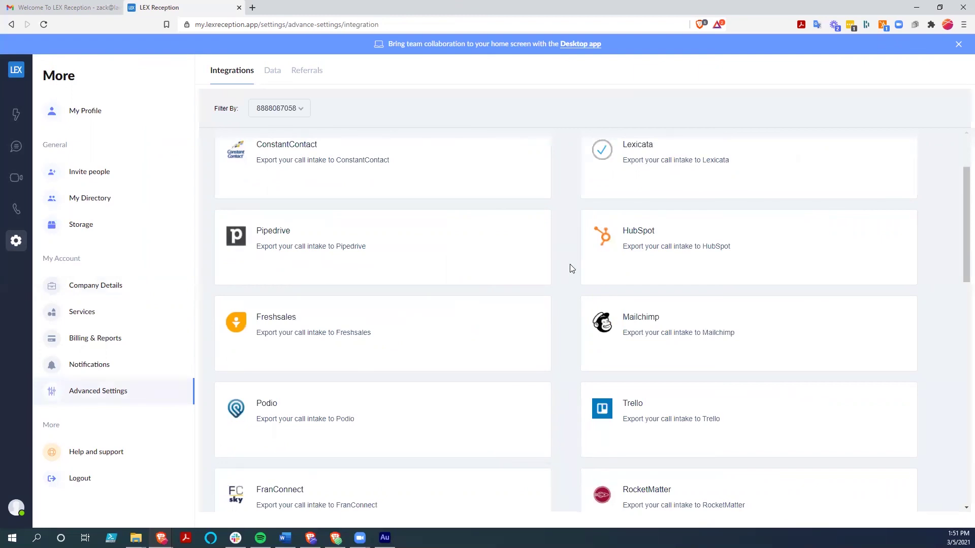
{"action": "scroll", "coordinate": [568, 269], "scroll_direction": "down", "scroll_amount": 1}
{"action": "scroll", "coordinate": [566, 272], "scroll_direction": "down", "scroll_amount": 1}
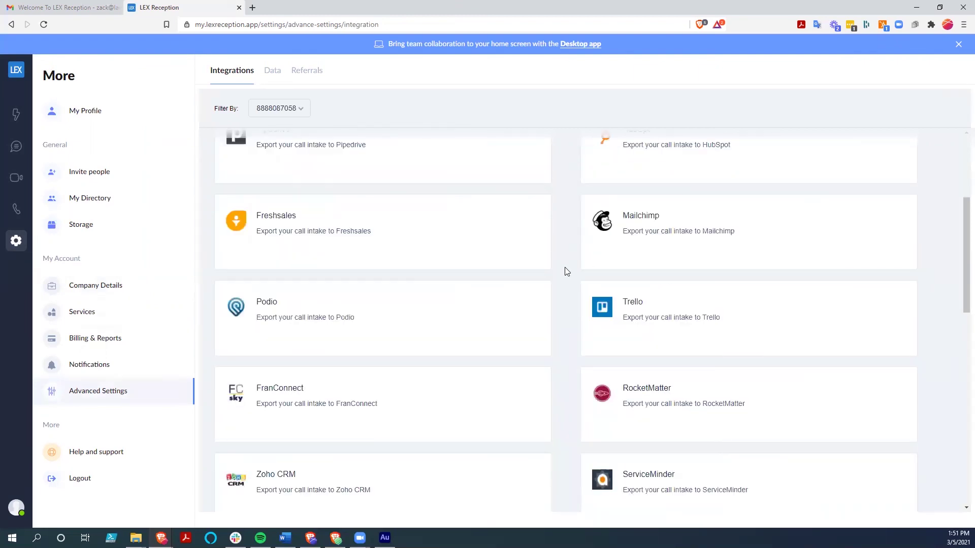
{"action": "scroll", "coordinate": [566, 272], "scroll_direction": "down", "scroll_amount": 2}
{"action": "scroll", "coordinate": [568, 274], "scroll_direction": "down", "scroll_amount": 2}
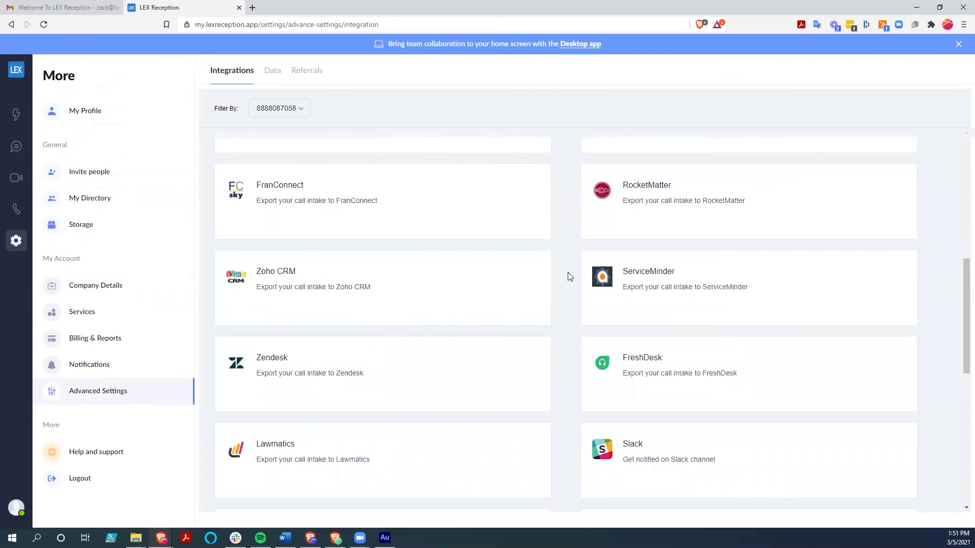
{"action": "scroll", "coordinate": [570, 277], "scroll_direction": "down", "scroll_amount": 2}
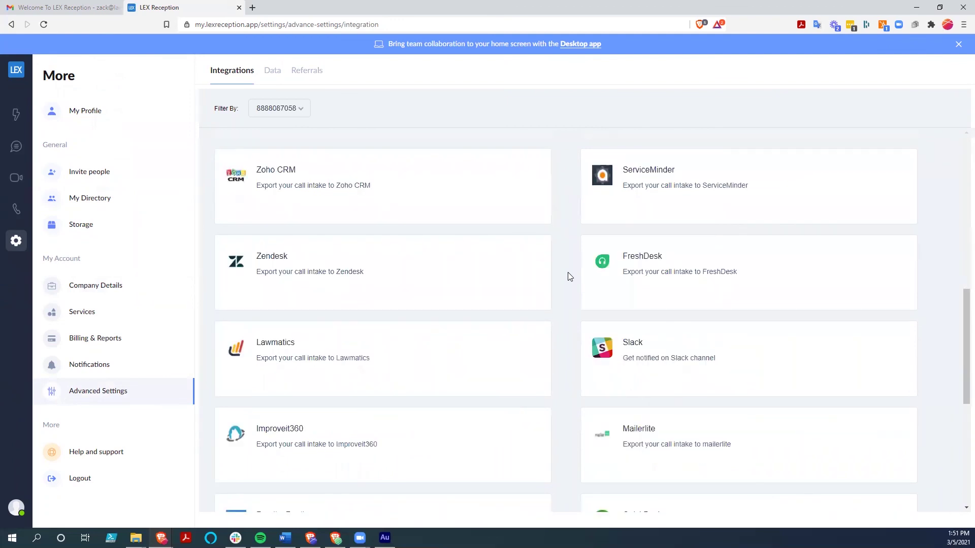
{"action": "scroll", "coordinate": [569, 284], "scroll_direction": "down", "scroll_amount": 2}
{"action": "scroll", "coordinate": [567, 299], "scroll_direction": "down", "scroll_amount": 2}
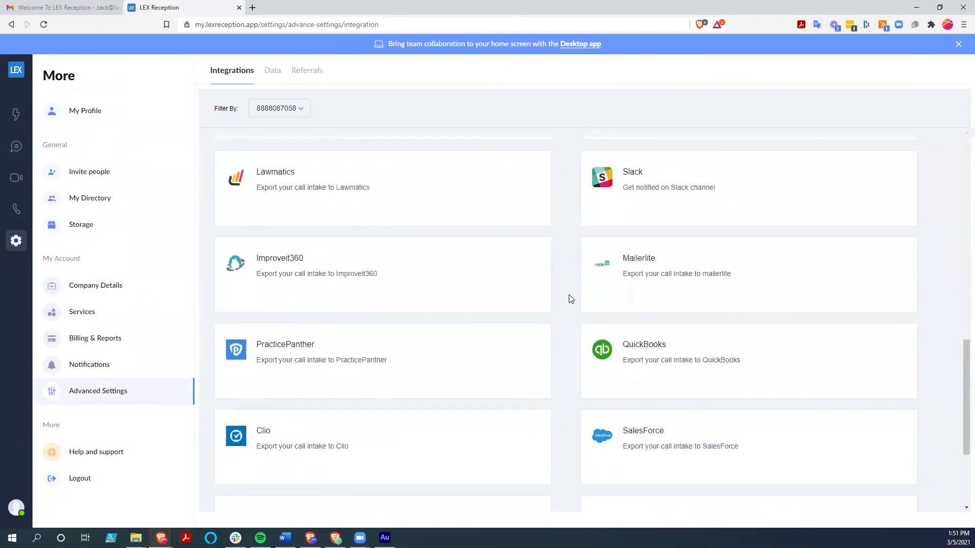
{"action": "scroll", "coordinate": [570, 299], "scroll_direction": "down", "scroll_amount": 2}
{"action": "scroll", "coordinate": [569, 298], "scroll_direction": "down", "scroll_amount": 2}
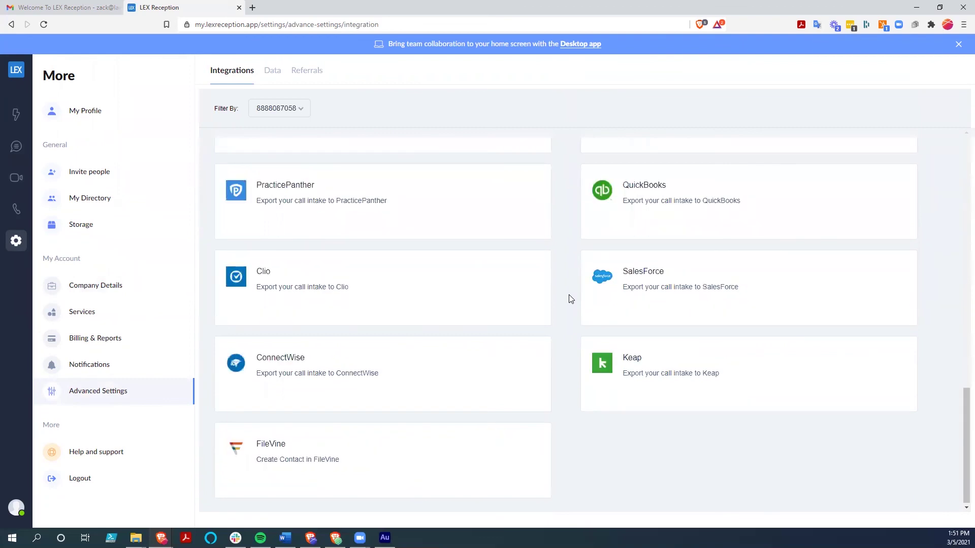